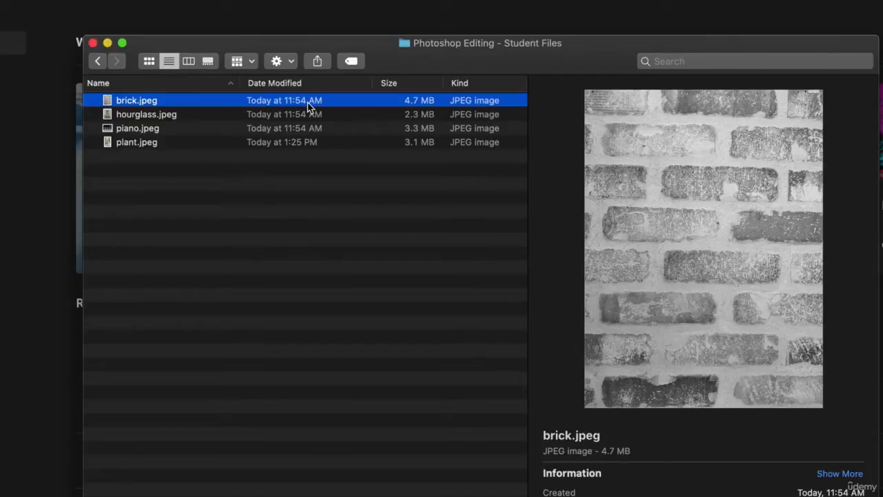
Preview hourglass.jpeg, piano.jpeg and plant.jpeg in the Student Files folder
click(169, 114)
click(143, 129)
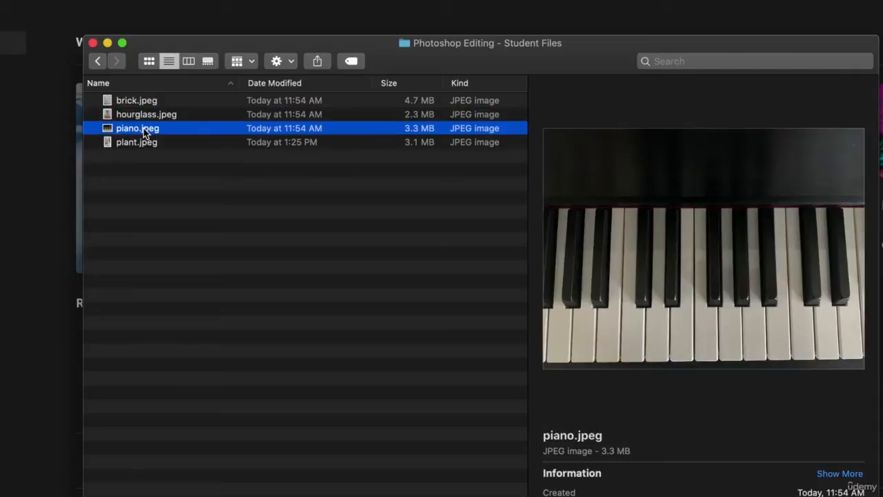
click(143, 139)
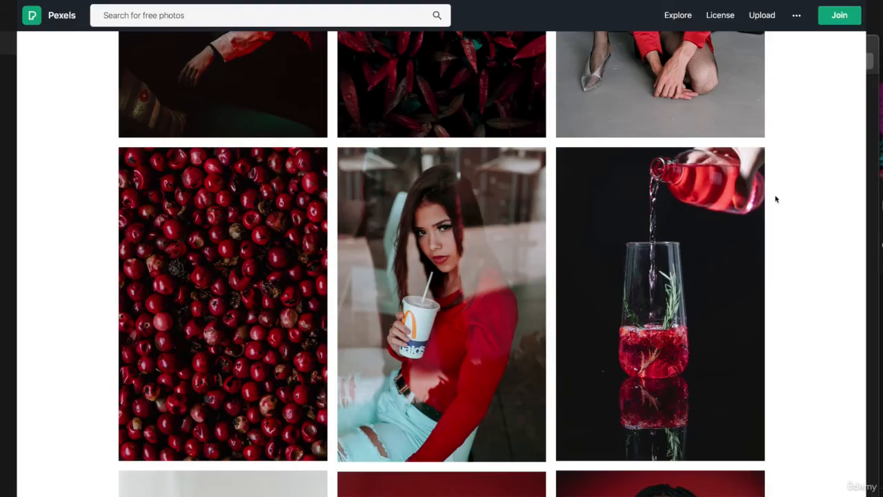
Browse the gallery of free stock photos on the Pexels website
scroll(776, 200, down, 4)
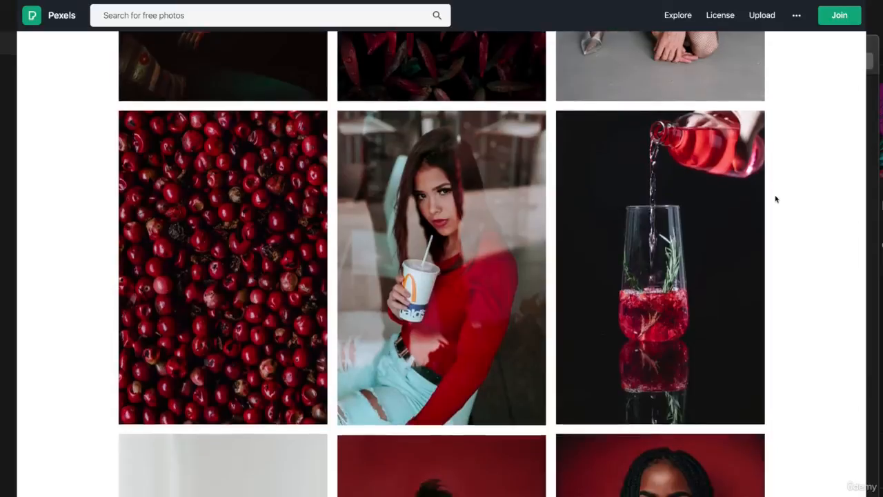
scroll(775, 200, down, 5)
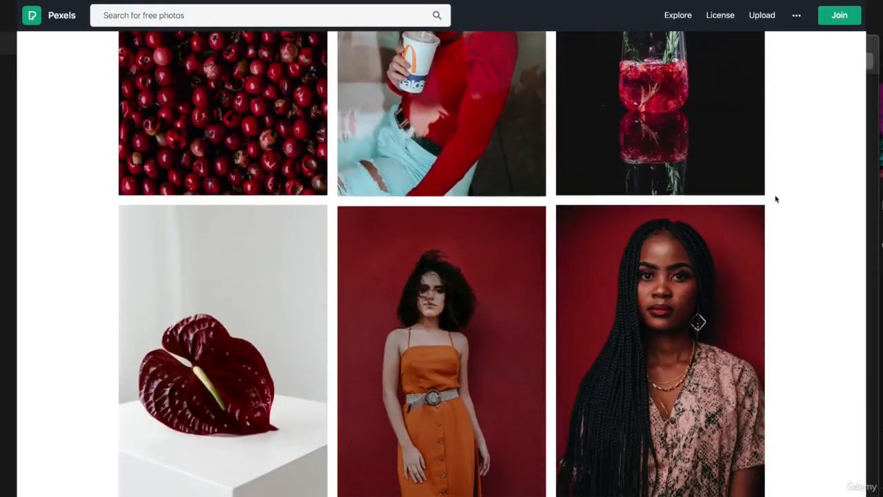
scroll(776, 199, down, 3)
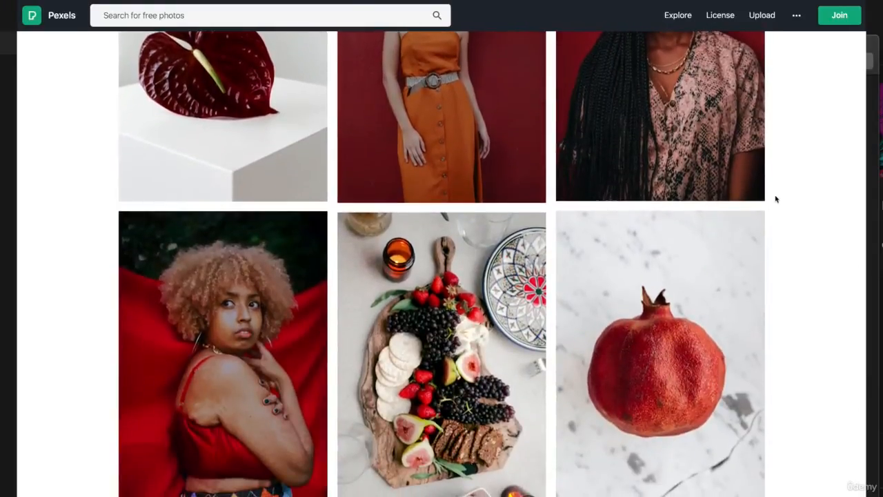
scroll(776, 199, down, 5)
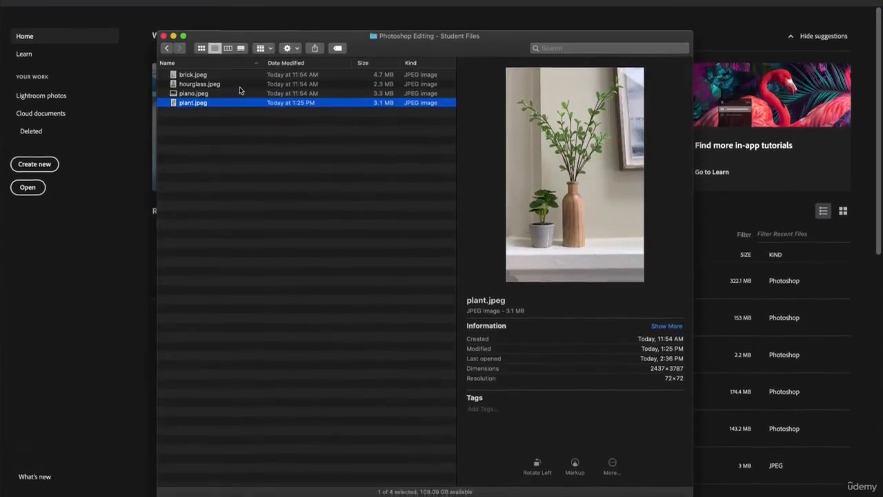
Open hourglass.jpeg from the Student Files folder in Photoshop and convert its Background layer to a smart object
click(222, 85)
drag(222, 77, 238, 487)
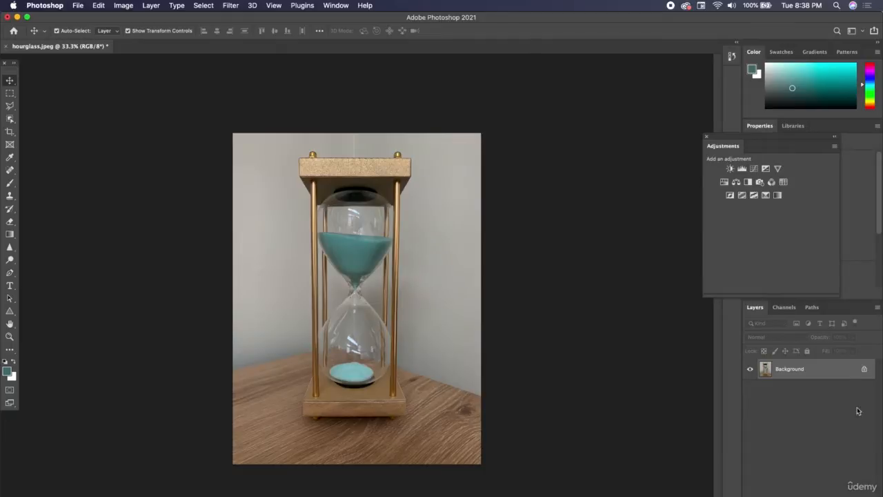
right_click(837, 373)
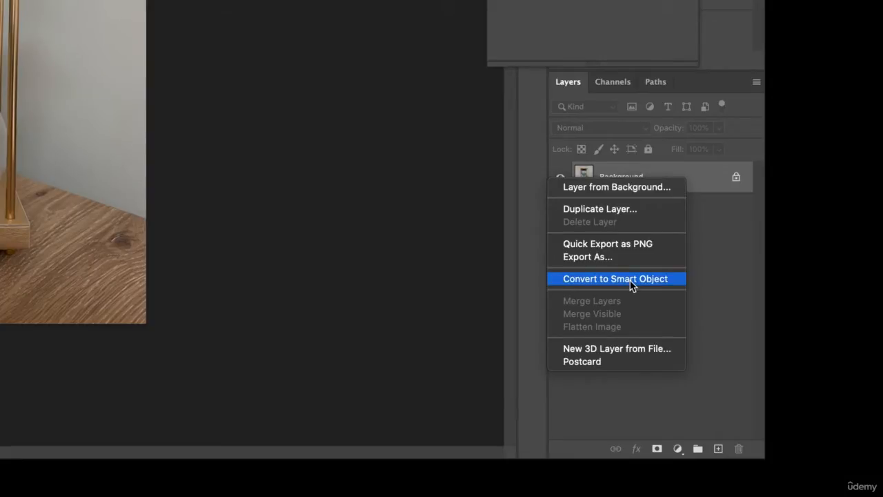
click(630, 279)
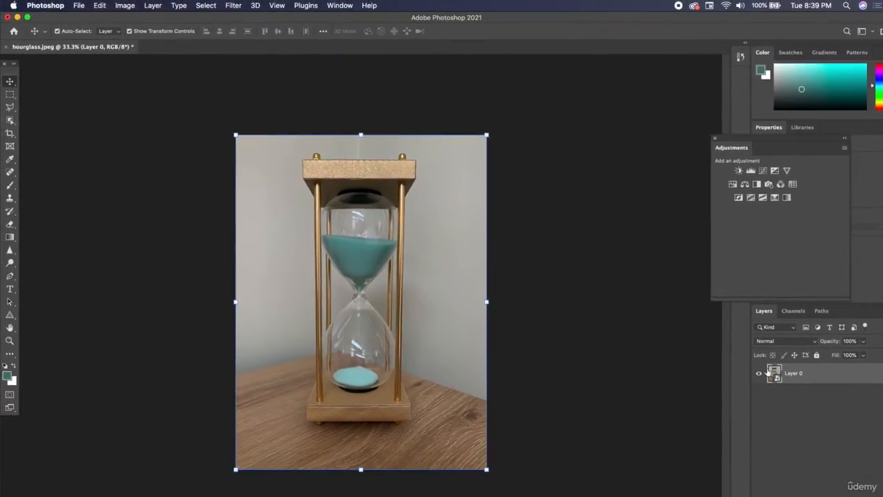
Move the floating Adjustments panel beside the hourglass photo and review the available image adjustments and panels
drag(731, 141, 515, 138)
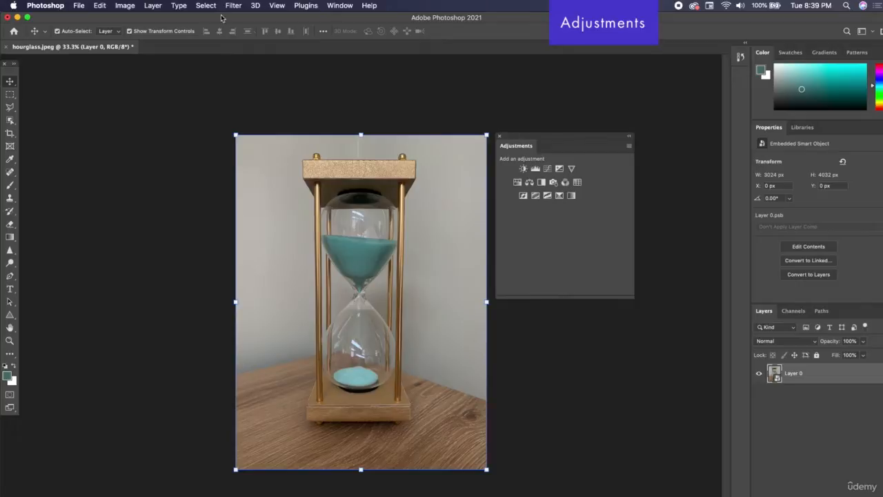
click(128, 7)
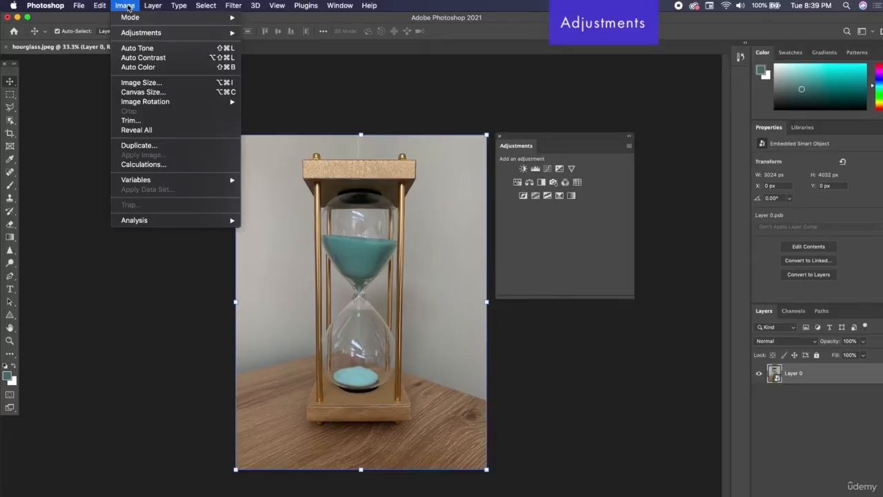
mouse_move(133, 34)
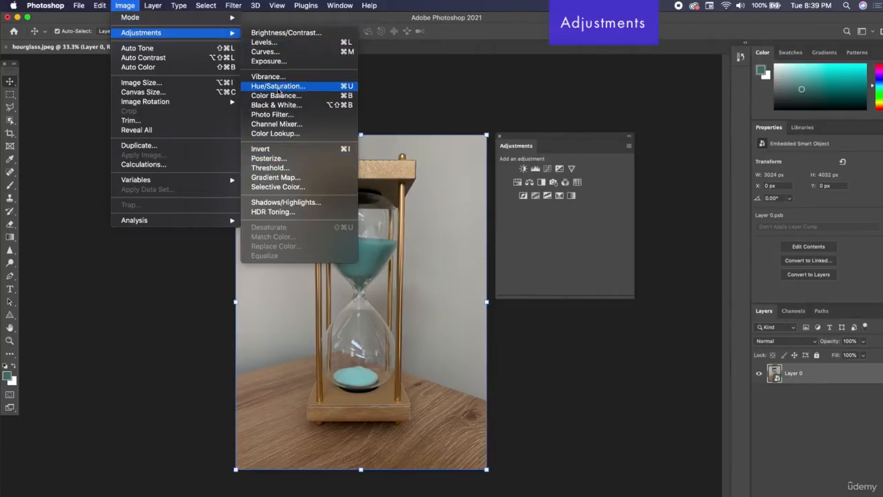
click(128, 5)
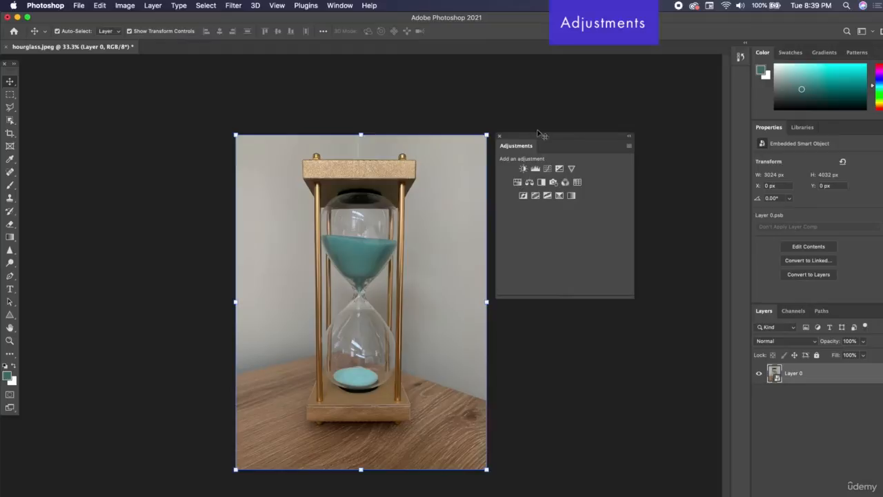
drag(535, 138, 539, 139)
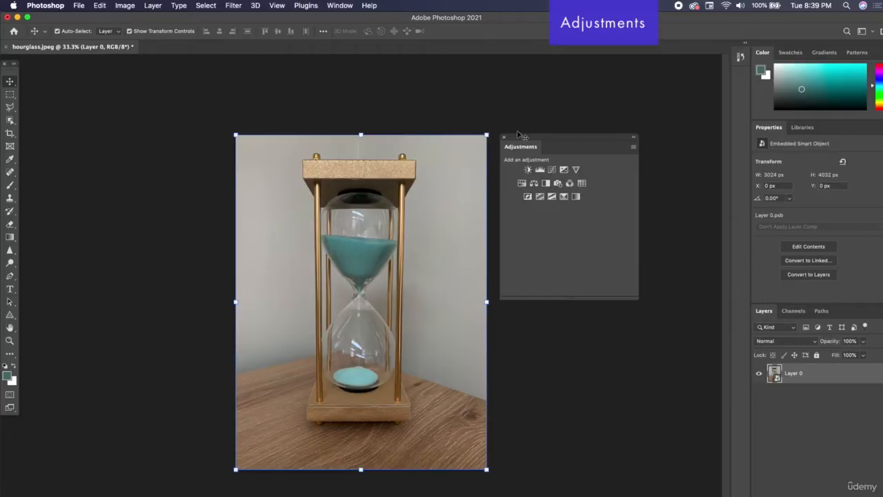
click(341, 6)
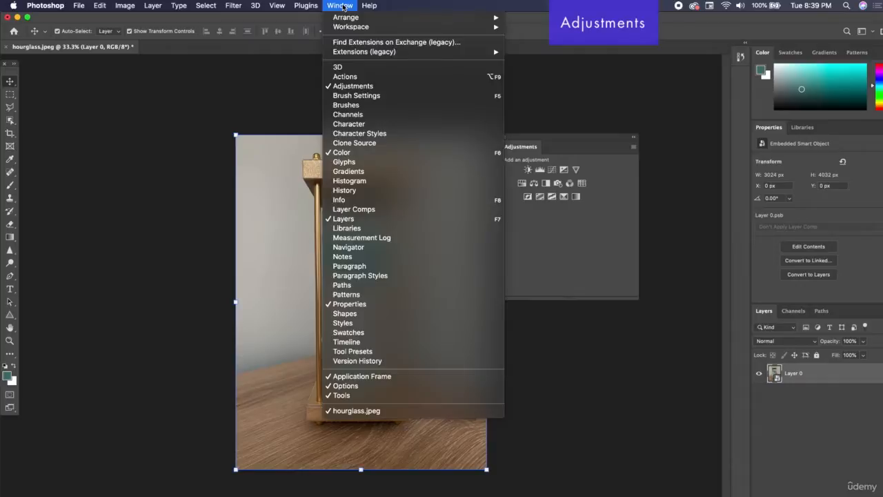
click(355, 89)
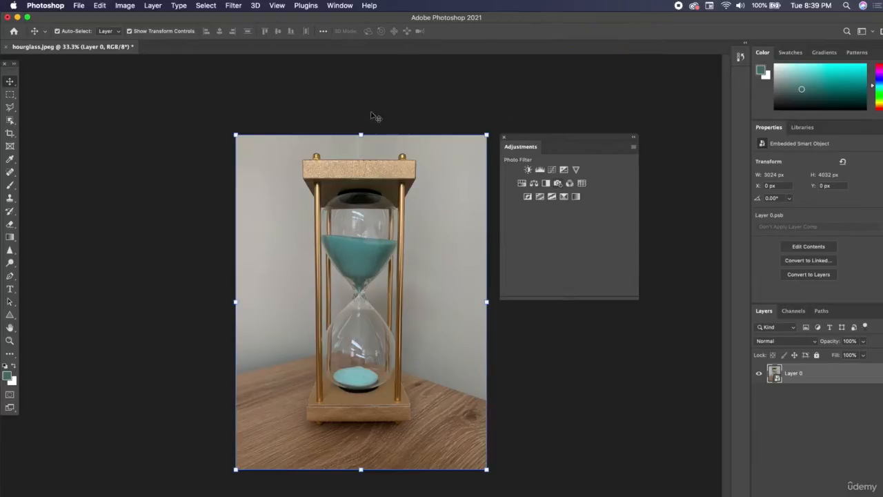
Apply a Brightness/Contrast adjustment with brightness 26 and contrast 33 directly to the hourglass smart object
click(120, 4)
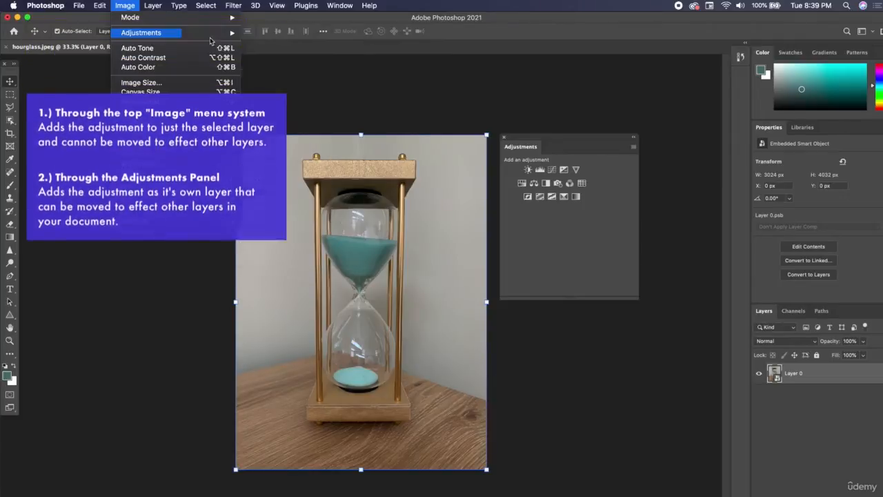
click(127, 6)
click(126, 5)
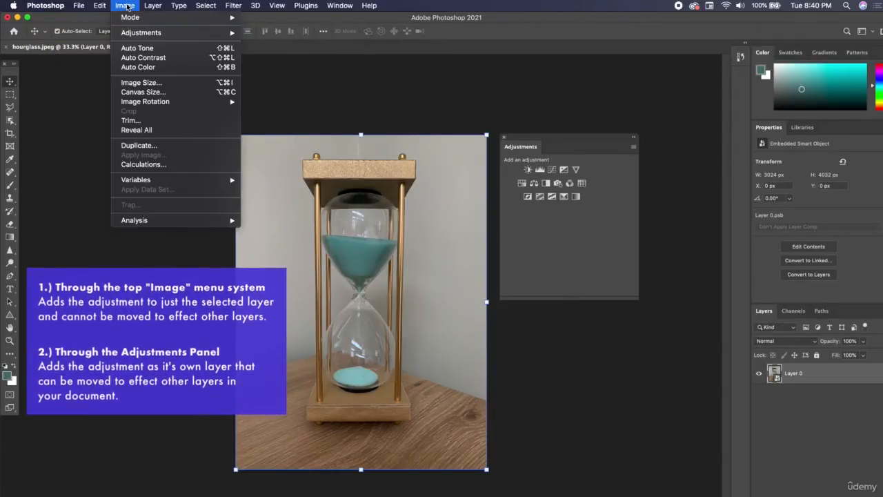
mouse_move(131, 33)
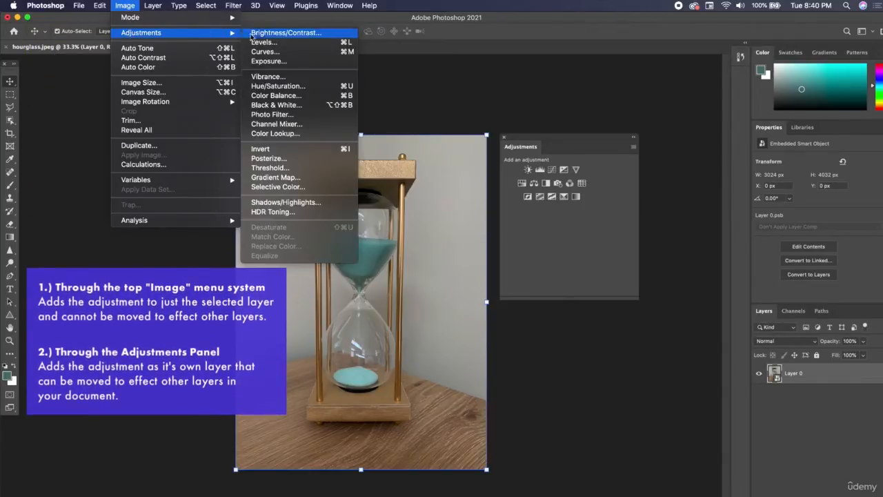
click(291, 35)
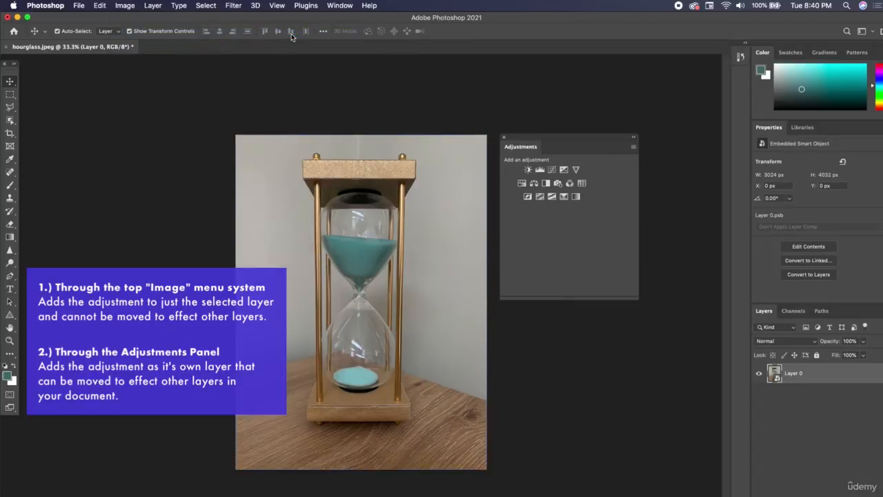
drag(490, 124, 453, 102)
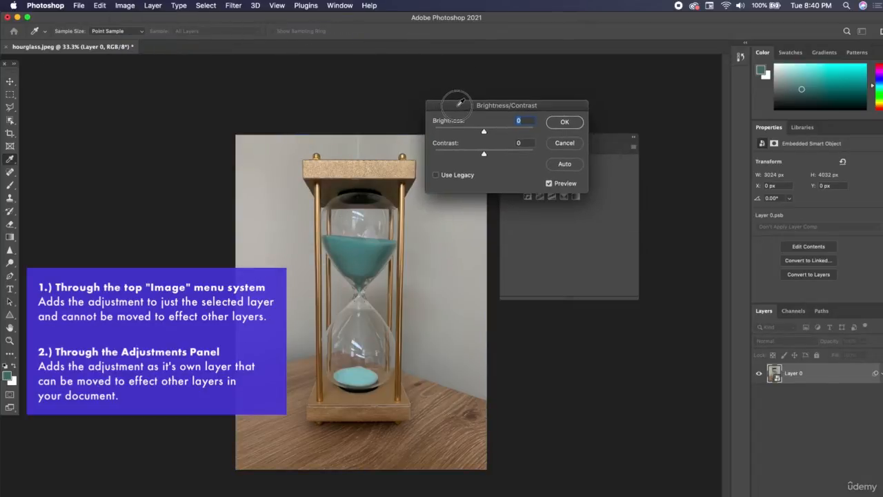
drag(487, 131, 493, 134)
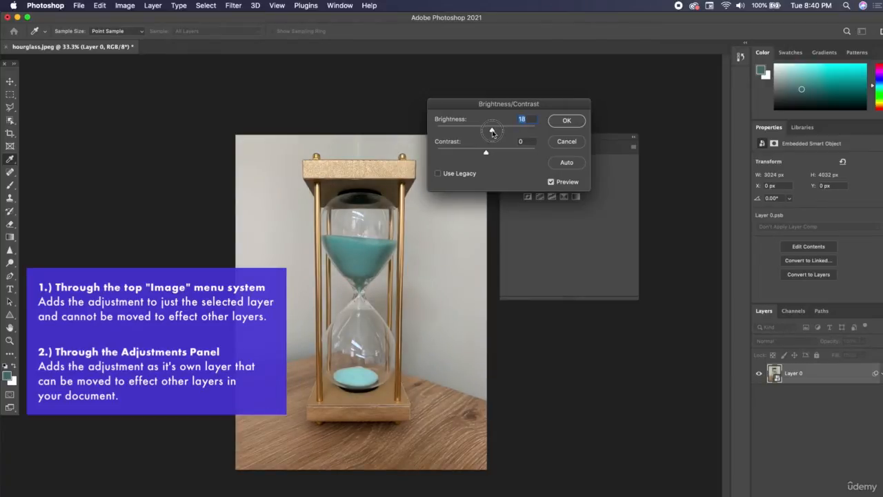
drag(493, 133, 494, 132)
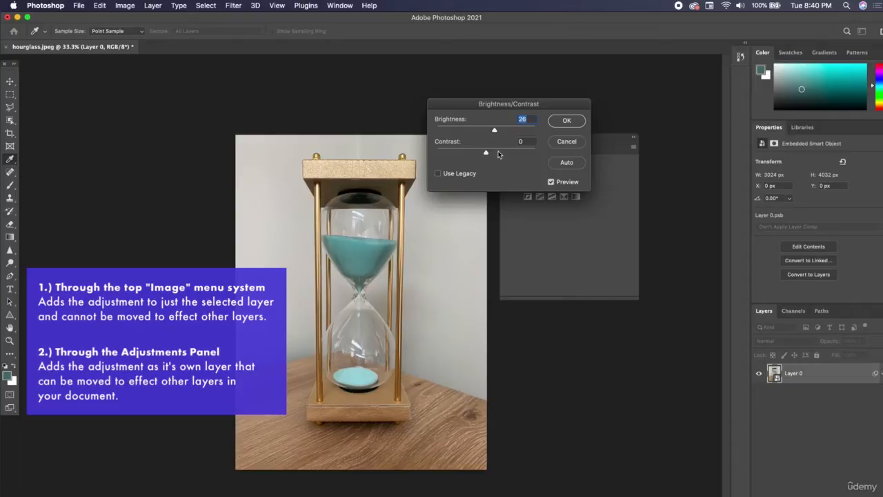
click(503, 152)
click(567, 121)
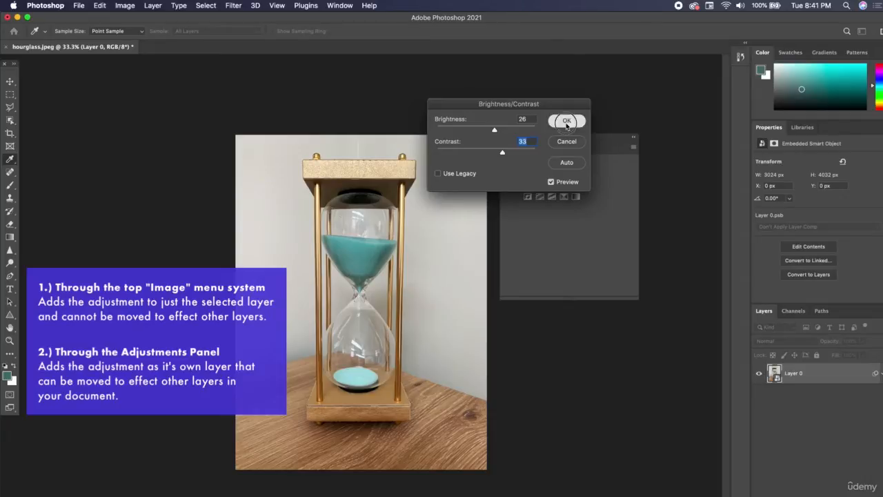
Compare the hourglass photo with and without its smart filters by switching their visibility off and on
click(122, 5)
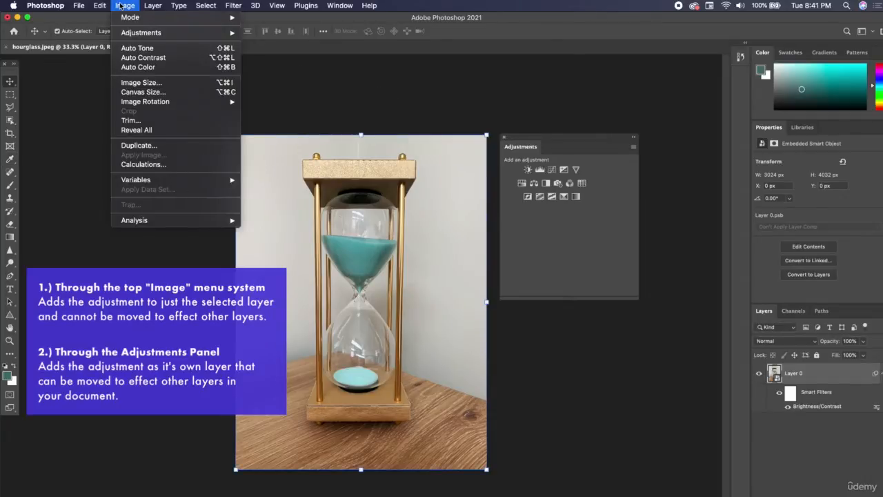
click(125, 6)
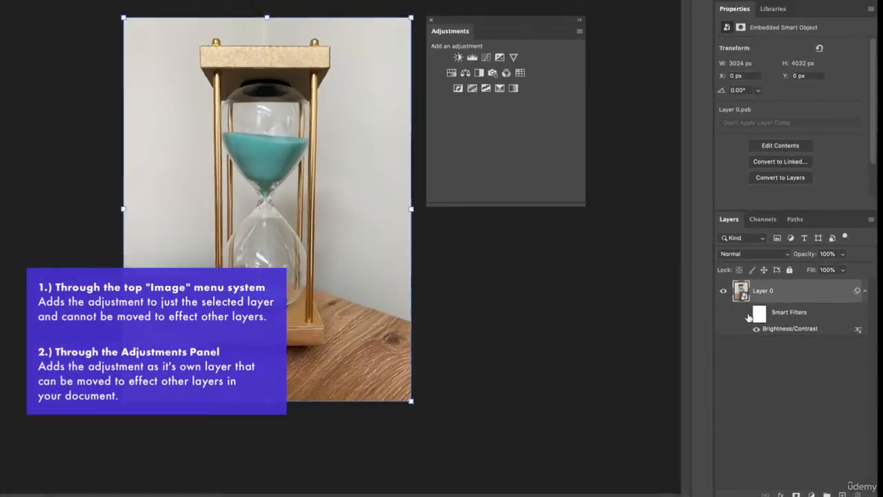
click(621, 250)
click(764, 325)
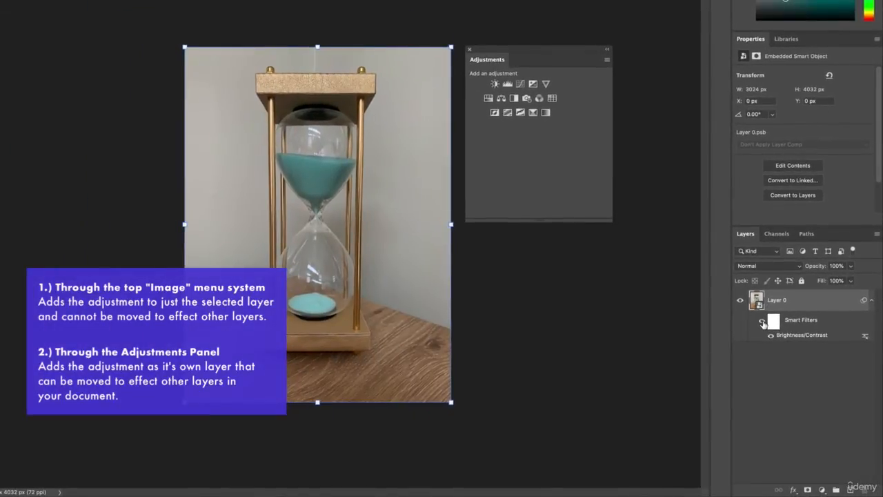
click(764, 324)
click(764, 324)
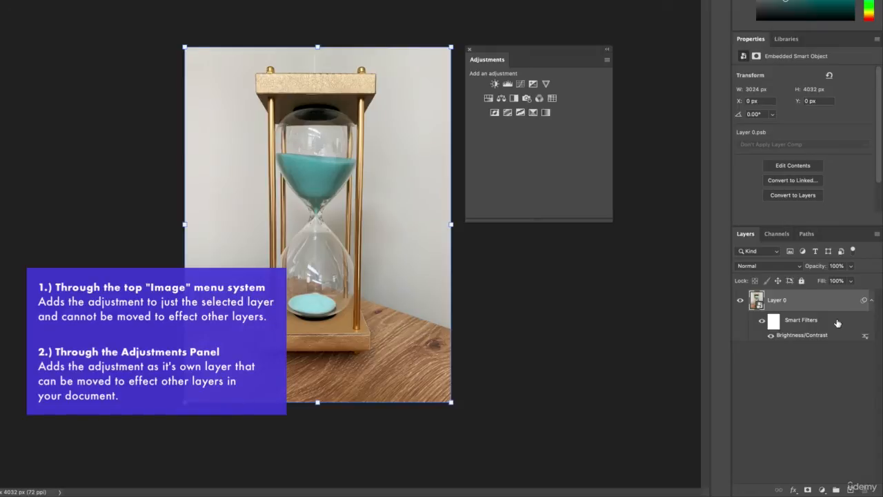
Delete the smart filters from Layer 0 and rasterize the layer
drag(838, 326, 839, 343)
drag(855, 452, 864, 489)
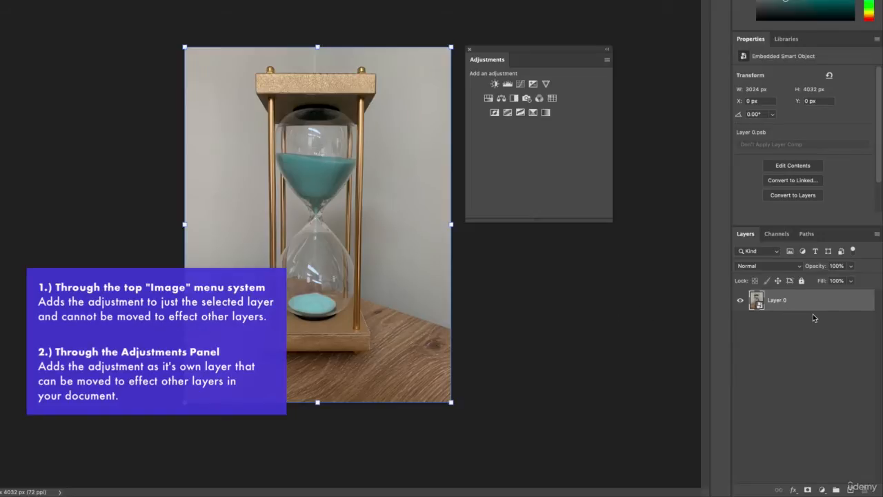
right_click(842, 304)
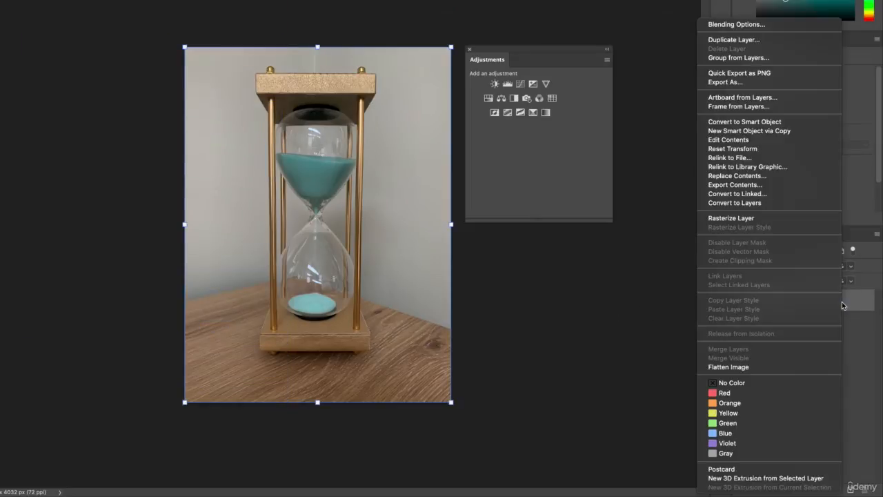
click(744, 219)
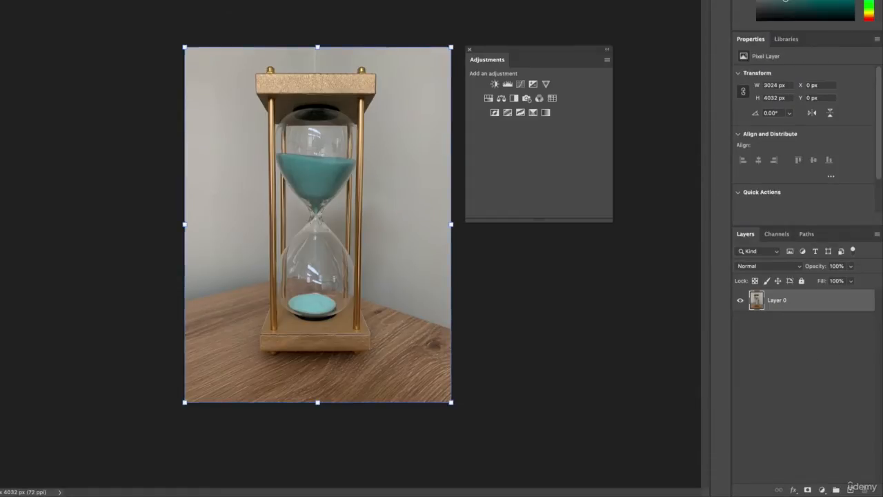
Apply a Brightness/Contrast adjustment directly to the rasterized layer with brightness 95 and a strongly raised contrast
click(123, 4)
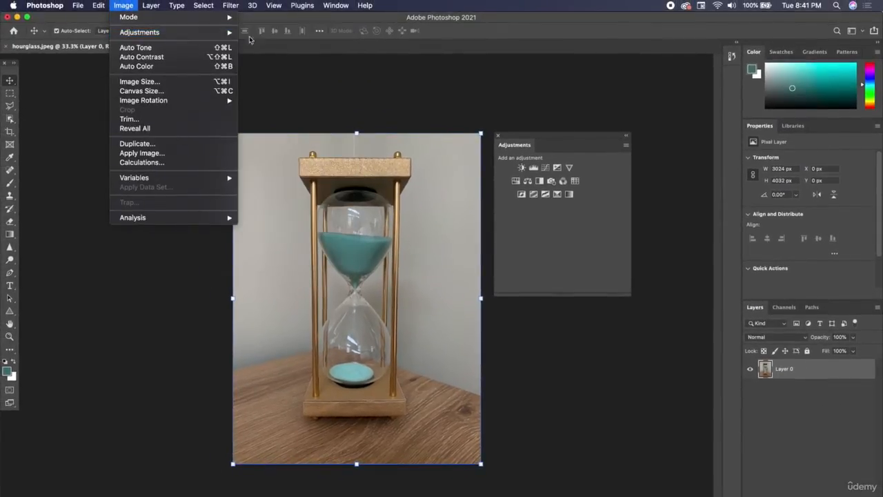
mouse_move(219, 33)
click(271, 32)
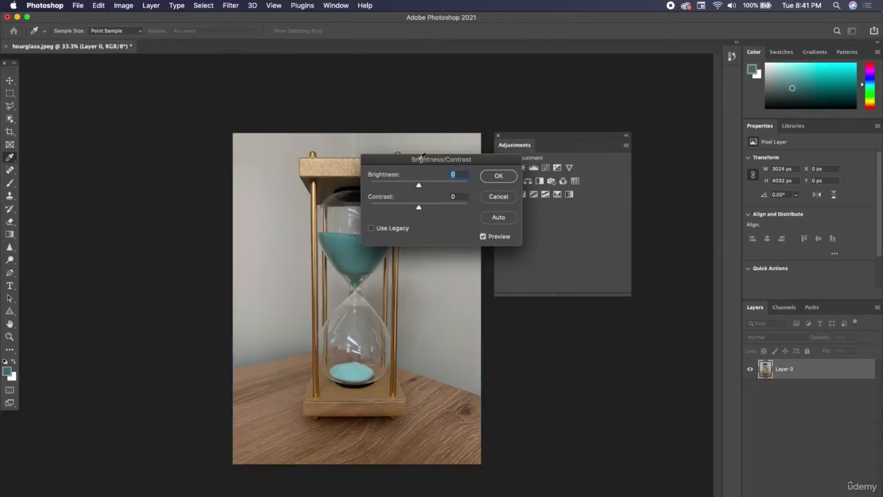
click(451, 187)
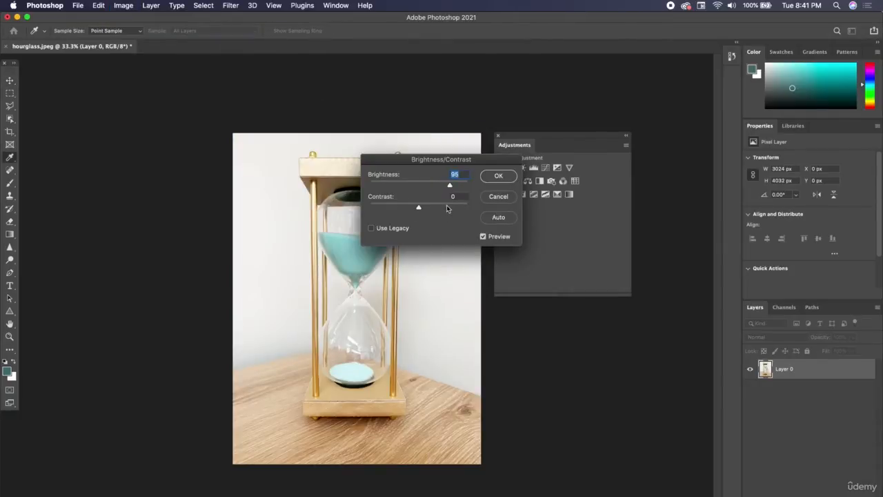
click(447, 207)
click(495, 176)
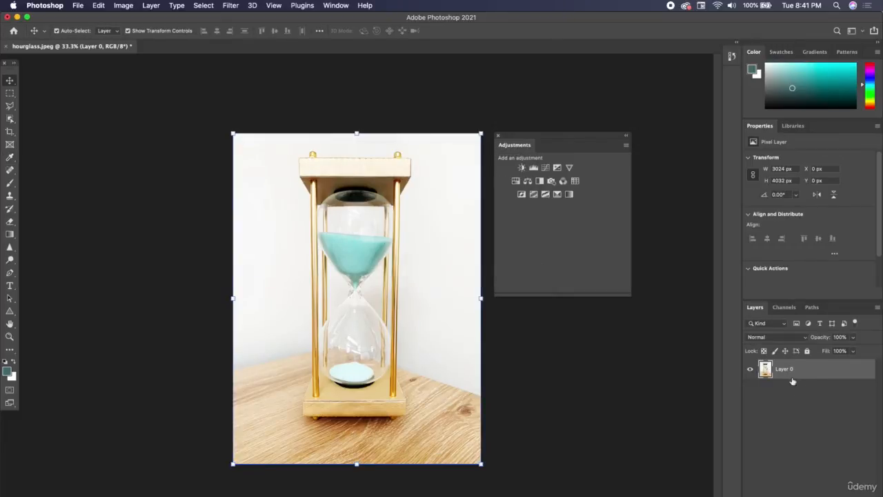
Compare the hourglass photo before and after the Brightness/Contrast adjustment by switching between the Rasterize Layer and Brightness/Contrast history states
click(795, 414)
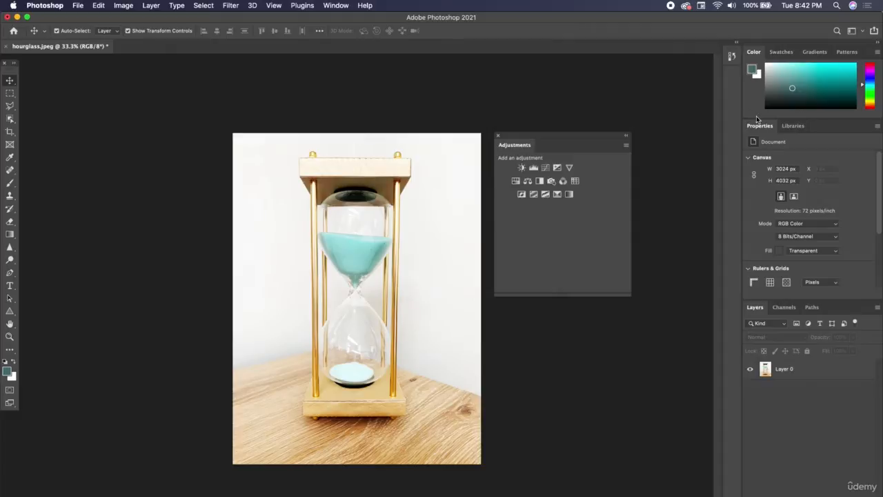
click(732, 56)
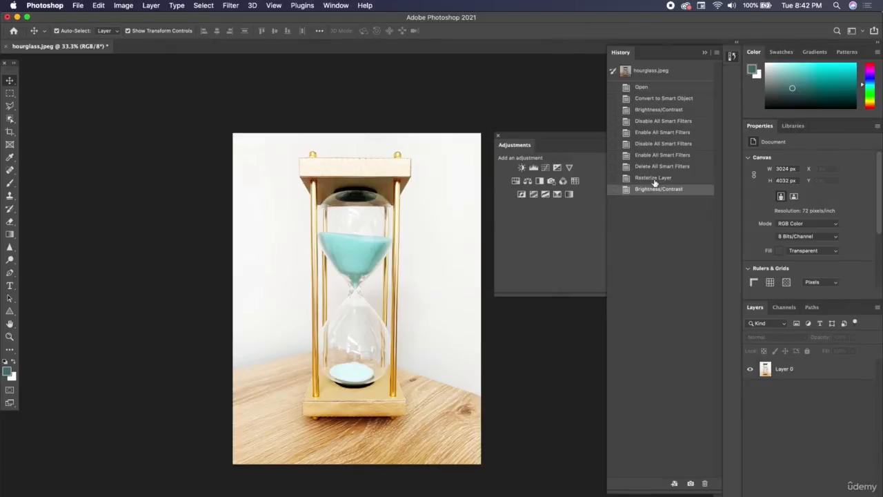
click(654, 178)
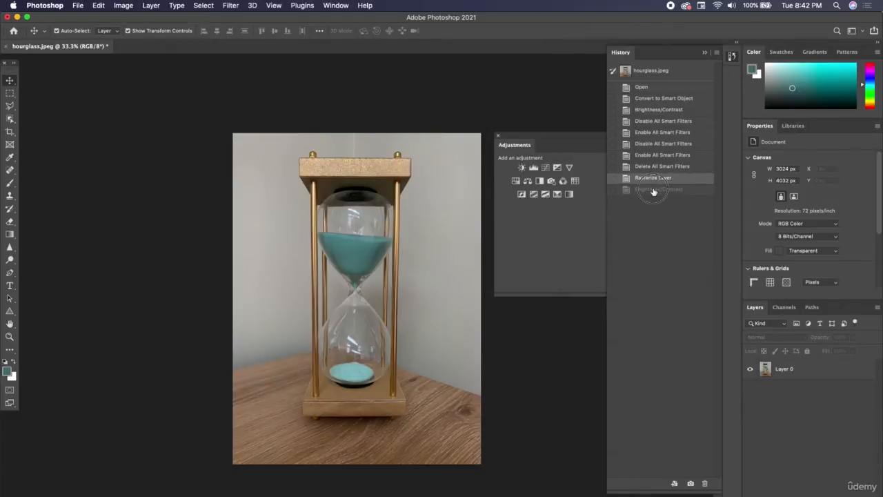
click(655, 189)
click(705, 54)
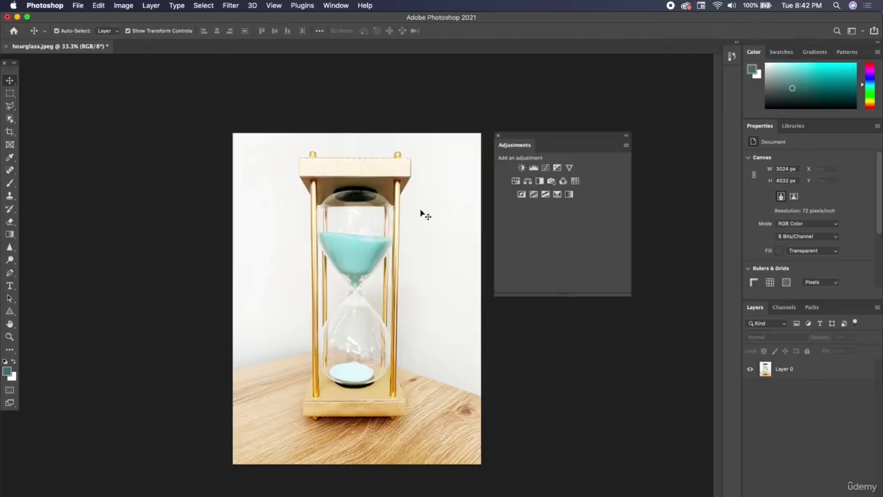
click(732, 56)
click(656, 178)
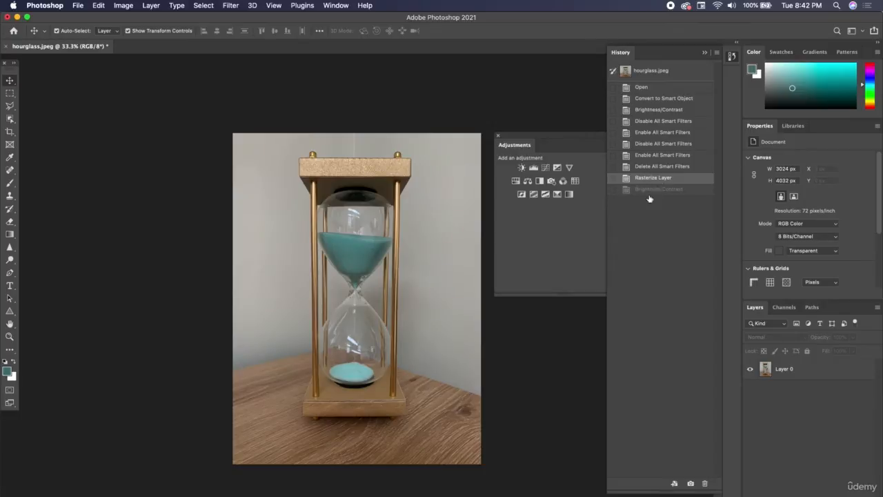
click(660, 190)
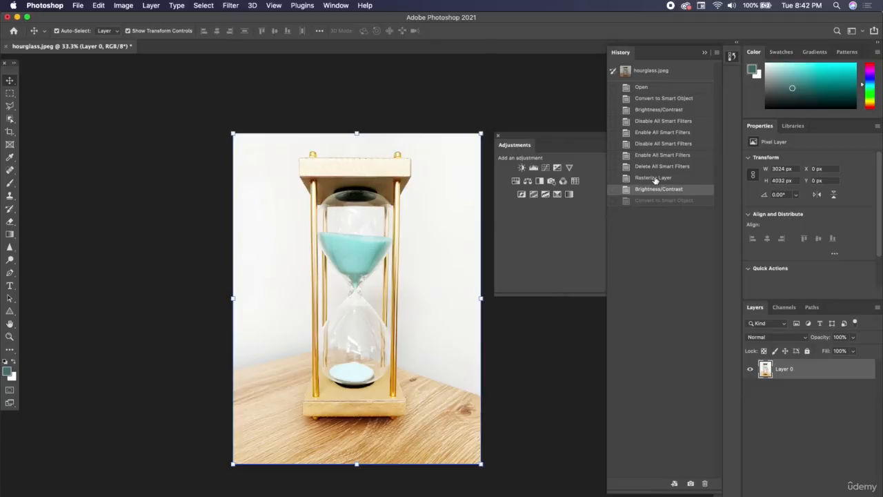
Return the document to the Delete All Smart Filters history state, before Layer 0 was rasterized
click(656, 178)
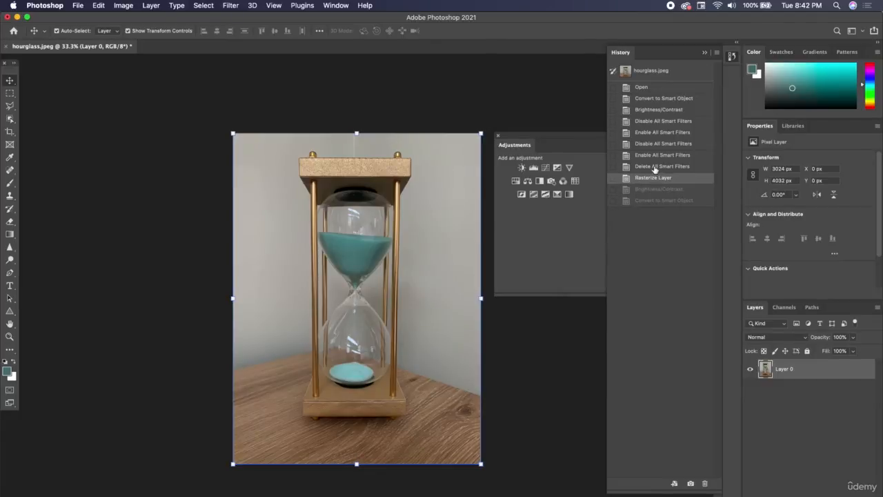
click(655, 168)
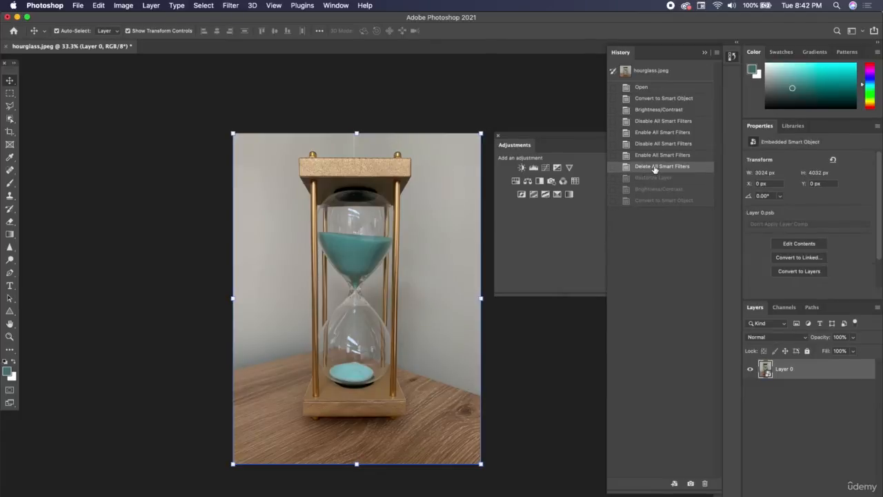
click(705, 53)
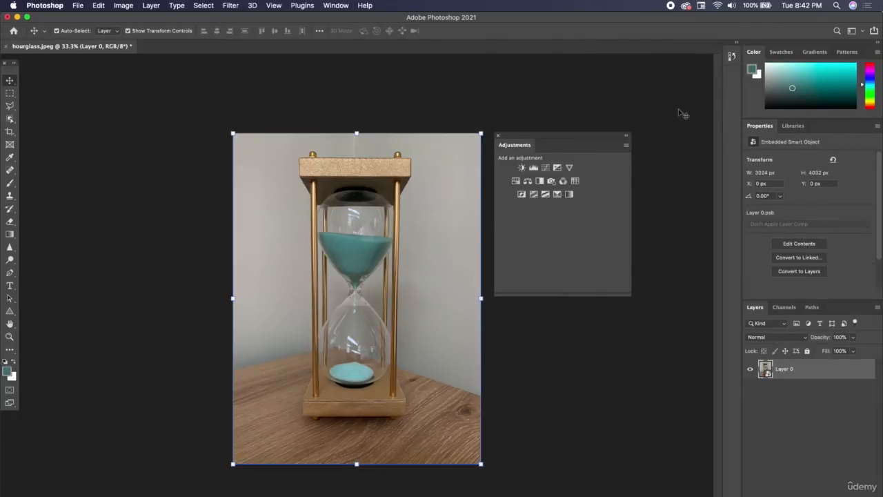
Apply a Brightness/Contrast adjustment with brightness 150 directly to the hourglass smart object
click(120, 4)
click(320, 55)
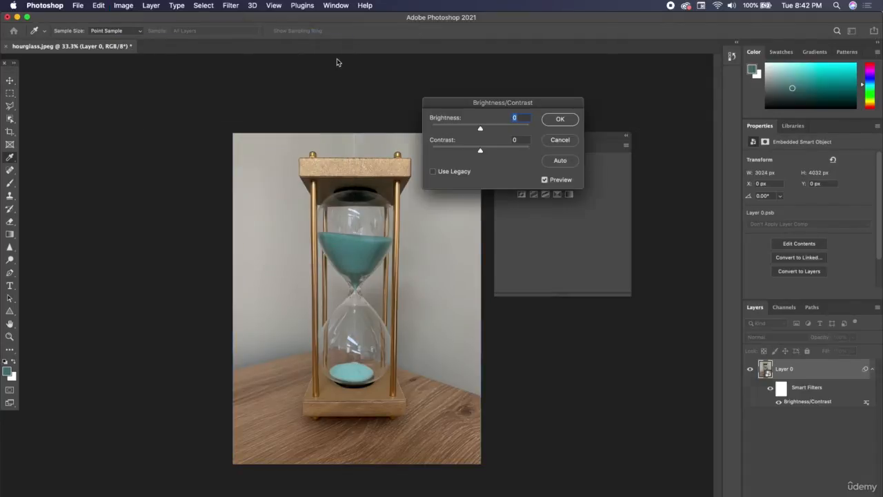
drag(506, 129, 535, 129)
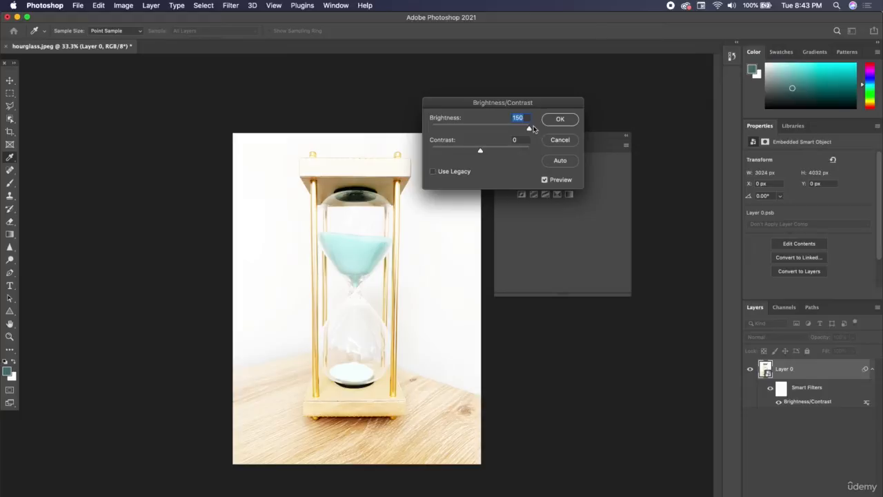
click(561, 121)
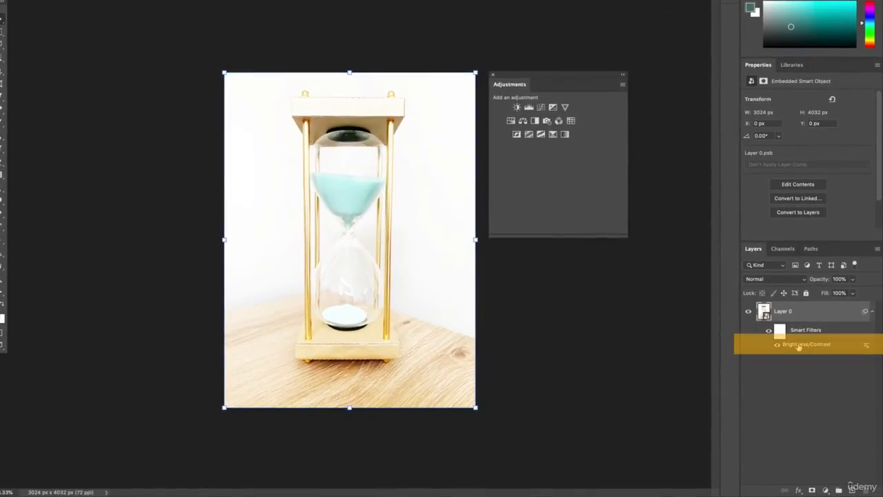
Change the Brightness/Contrast smart filter on Layer 0 to brightness 44 and contrast 24
double_click(799, 345)
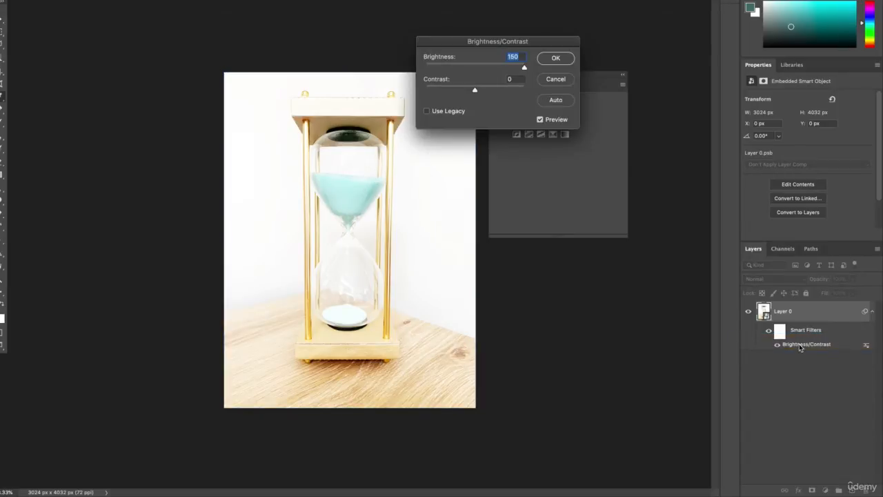
drag(526, 69, 488, 91)
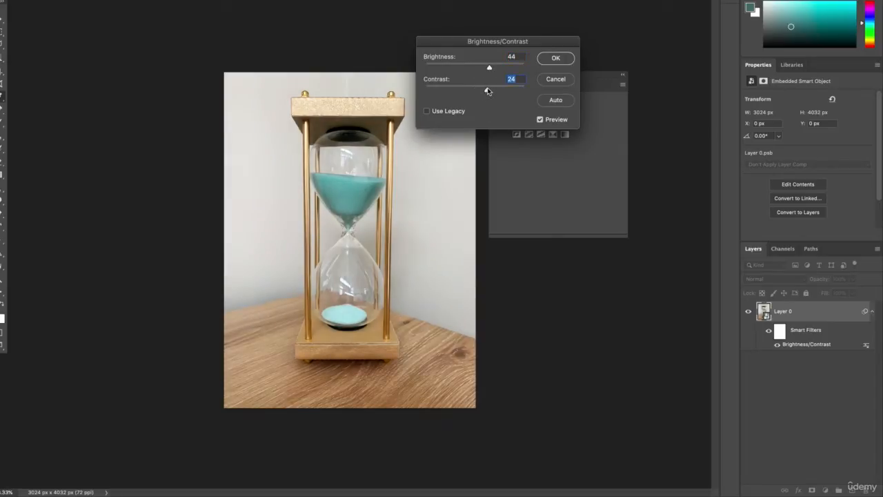
click(552, 61)
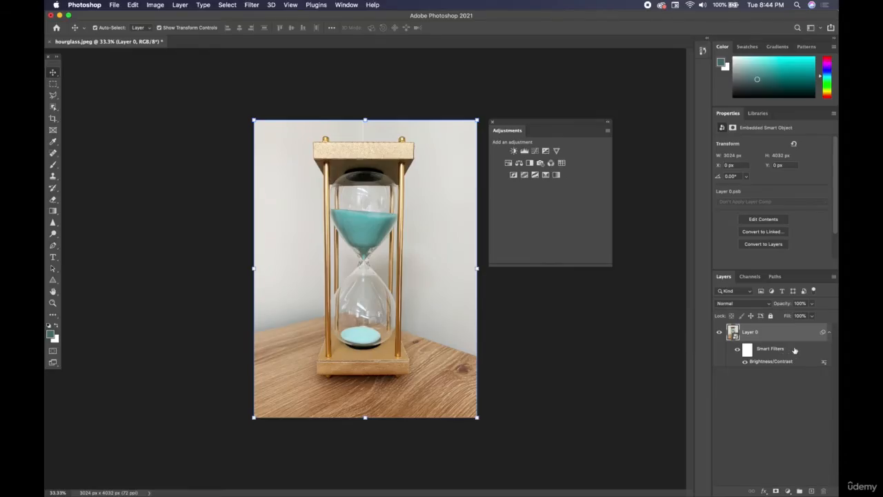
Replace the smart filters on Layer 0 with a new Brightness/Contrast adjustment that strongly raises brightness and contrast
drag(795, 351, 822, 491)
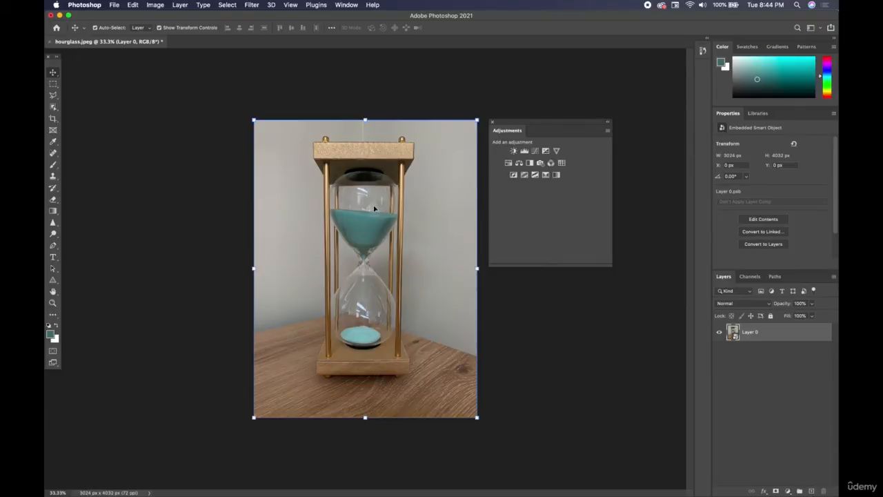
click(153, 5)
mouse_move(158, 31)
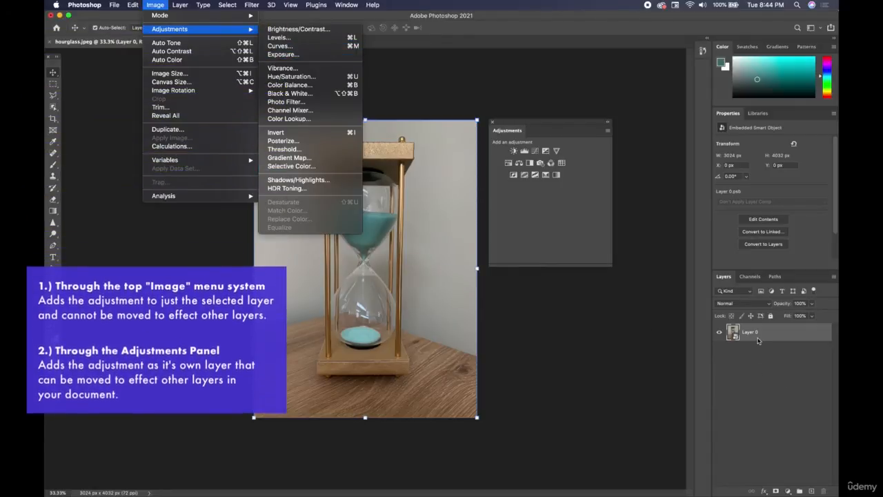
click(301, 29)
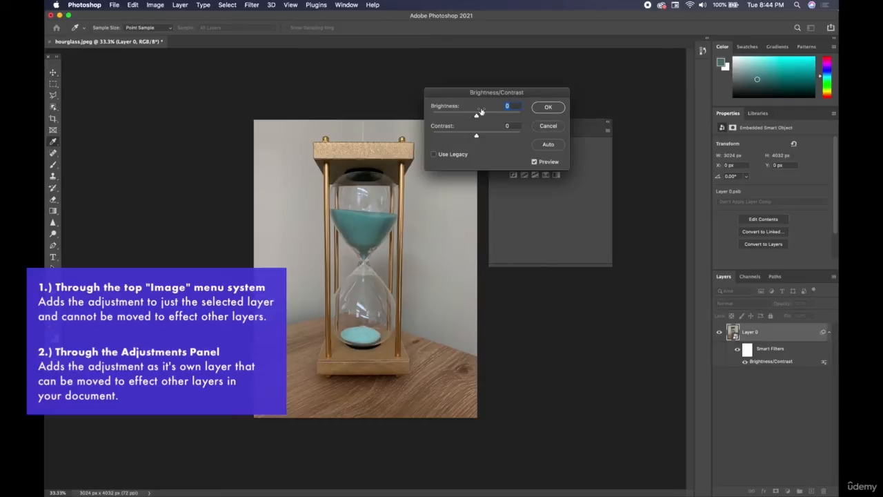
click(501, 115)
click(508, 134)
click(543, 109)
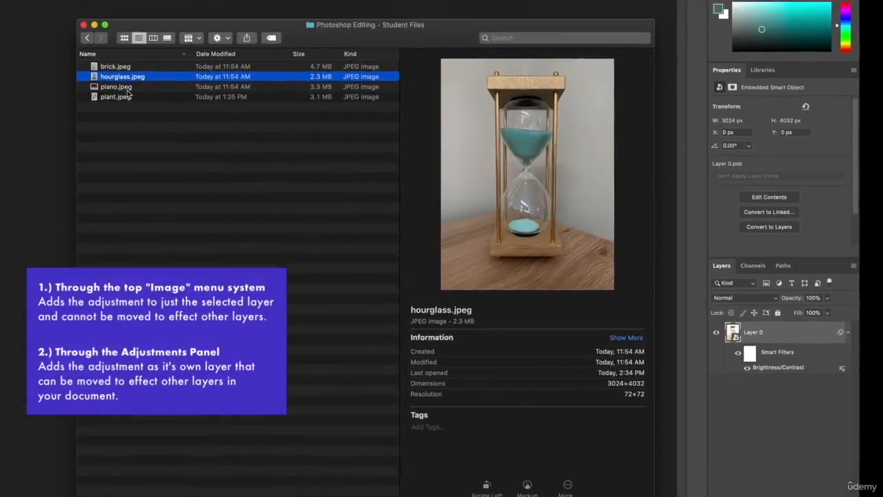
Place piano.jpeg from the Photoshop Editing - Student Files folder into the document as a layer beneath Layer 0
click(193, 140)
drag(192, 140, 314, 238)
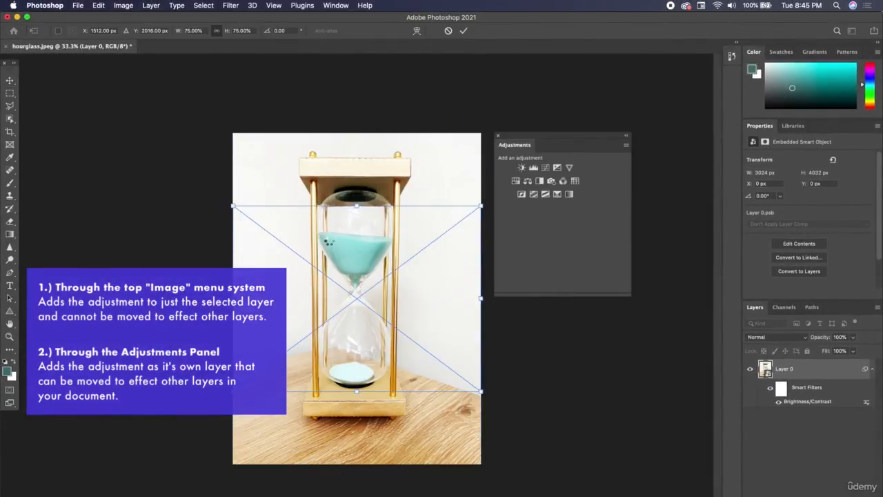
key(Return)
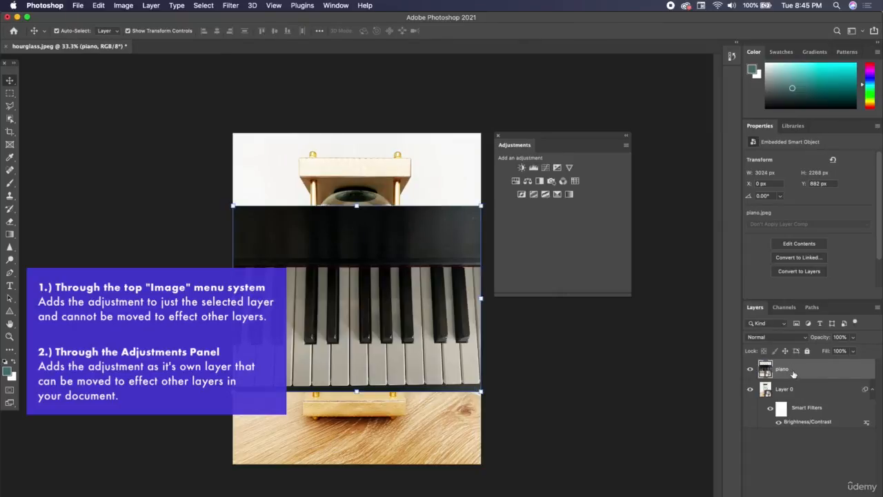
drag(808, 371, 810, 425)
Try moving the piano image to the upper edge of the canvas with the hourglass photo shifted lower
drag(403, 232, 400, 158)
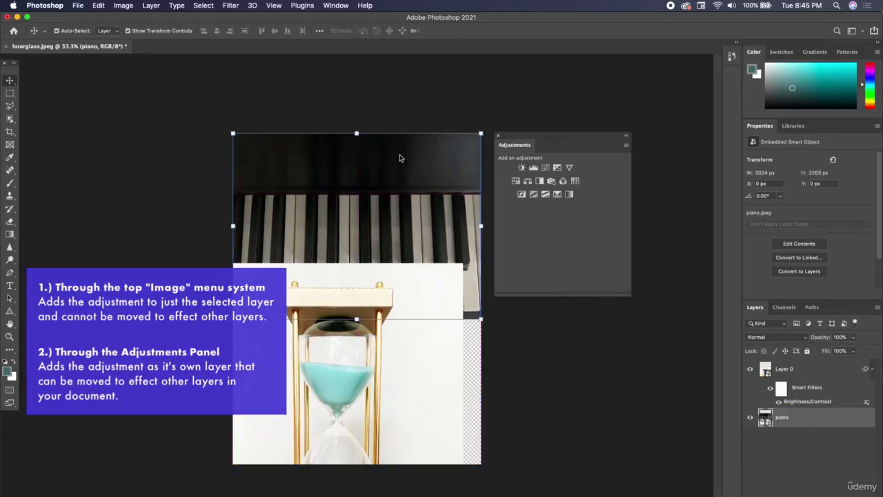
drag(422, 256, 442, 336)
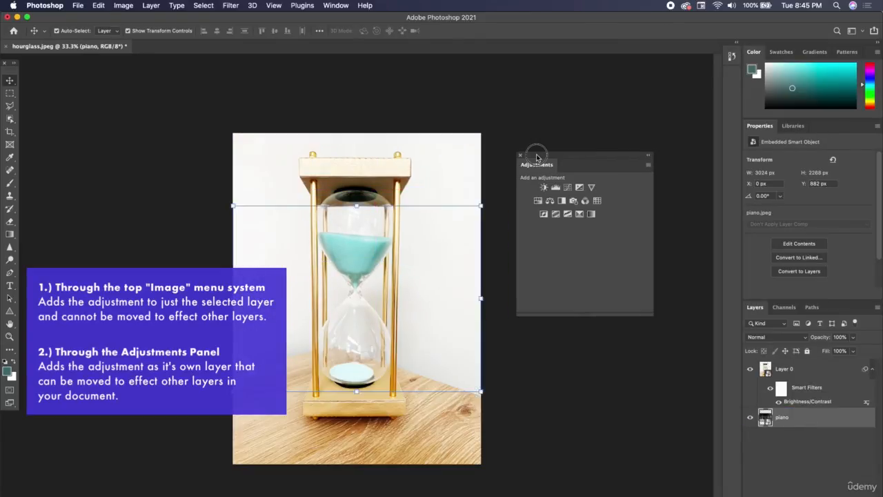
drag(537, 158, 514, 143)
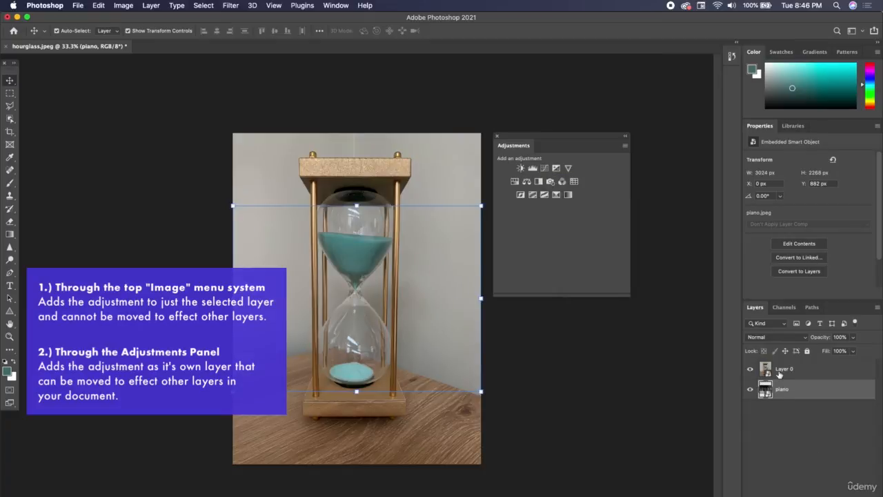
Scale the hourglass photo to about two thirds in the canvas's lower-left corner and move the piano image to the upper edge
click(394, 147)
drag(481, 133, 387, 242)
key(Return)
drag(424, 263, 427, 190)
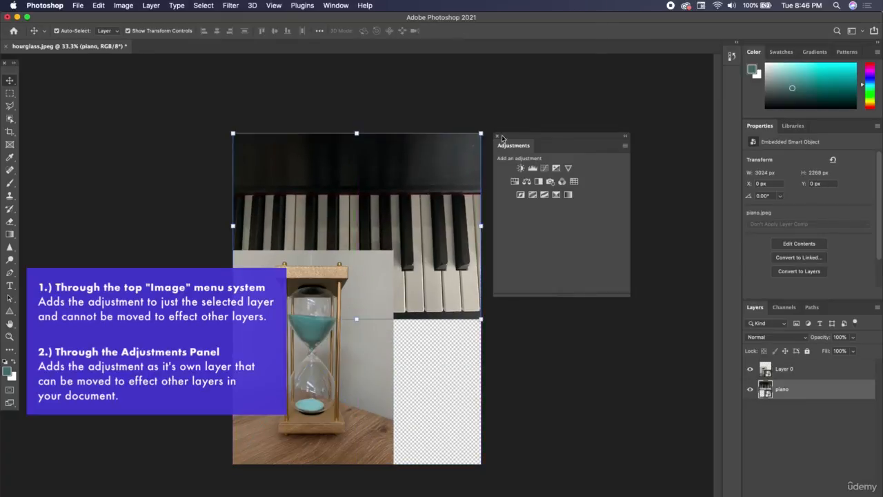
Add a Hue/Saturation adjustment layer directly above the piano layer with hue +120 and saturation +100
click(133, 5)
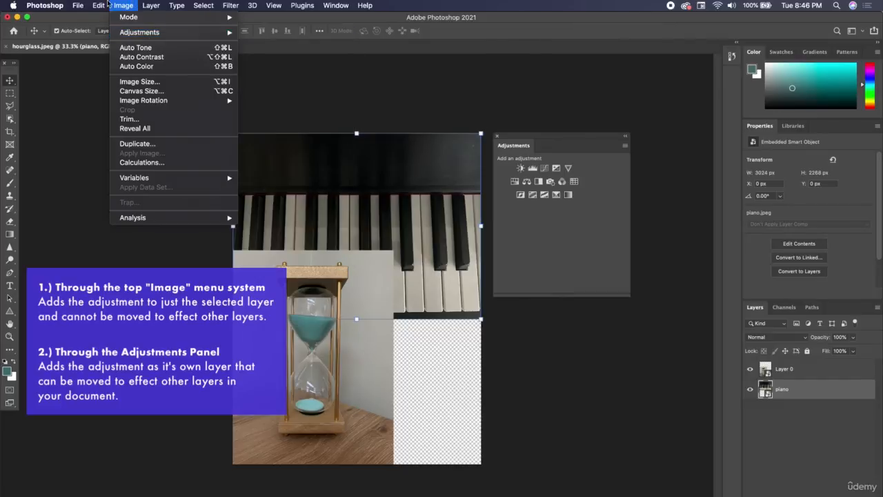
click(107, 12)
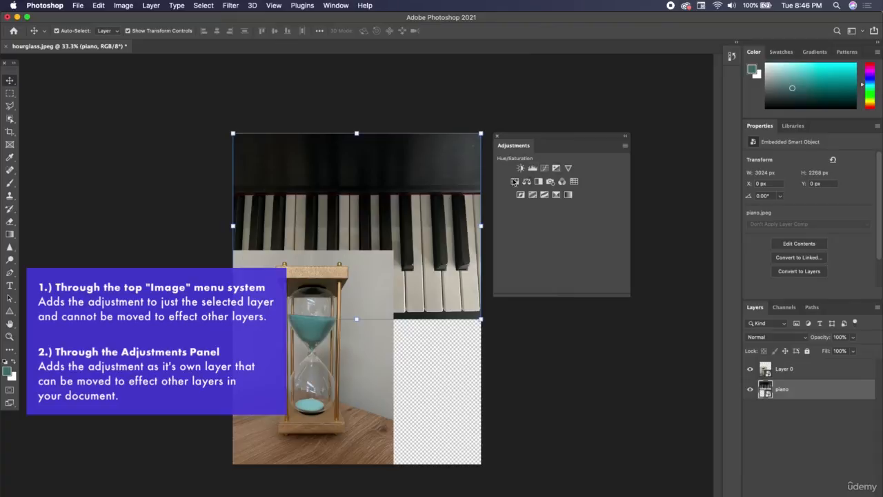
click(515, 182)
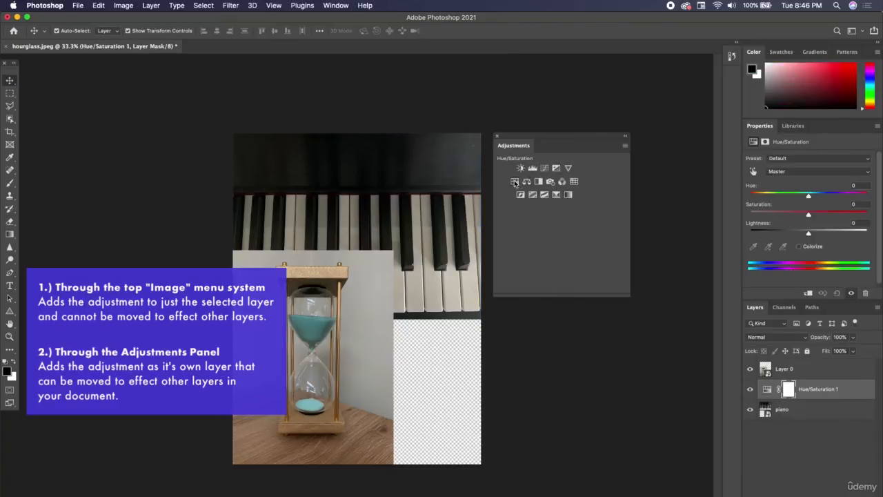
drag(813, 197, 853, 198)
drag(856, 215, 880, 215)
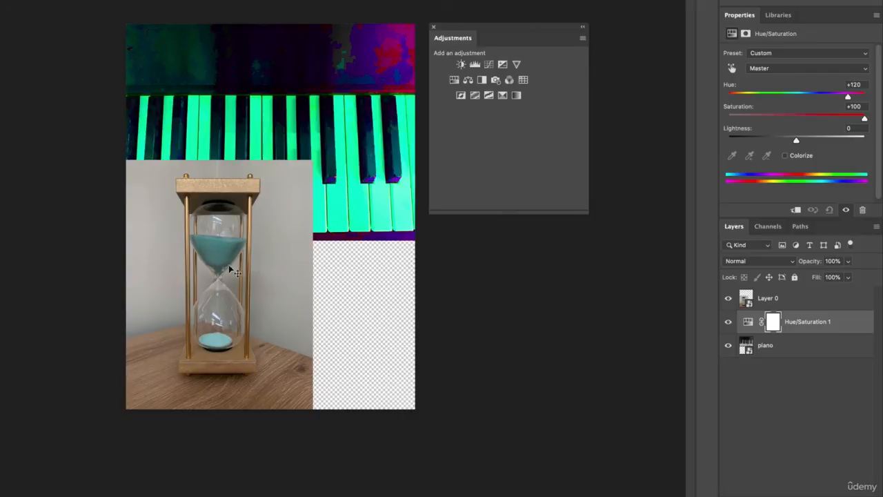
Move the Hue/Saturation layer above Layer 0 and shift the hourglass photo toward the canvas's lower-right corner
mouse_move(840, 324)
mouse_down()
mouse_move(840, 304)
mouse_move(837, 345)
mouse_move(836, 320)
mouse_up()
mouse_move(839, 329)
mouse_down()
mouse_move(838, 303)
mouse_move(828, 292)
mouse_up()
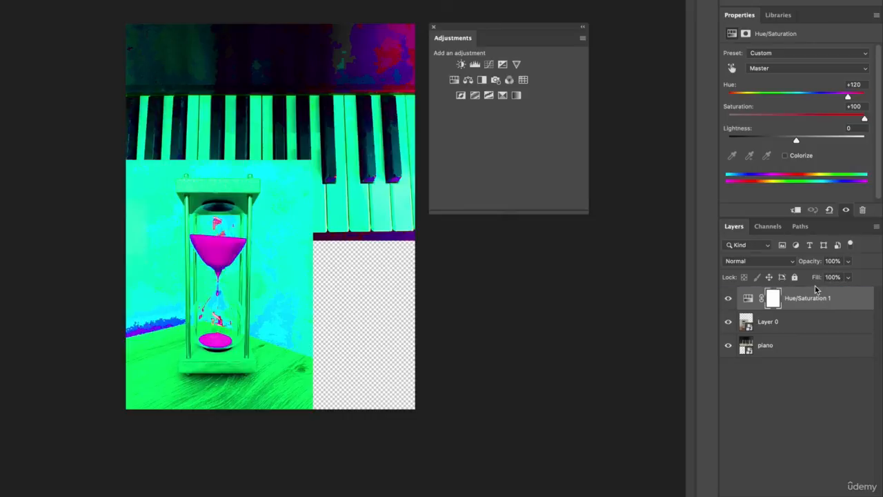
drag(251, 292, 371, 290)
Compare the image with and without the Hue/Saturation 1 layer by switching its visibility off and on
click(829, 299)
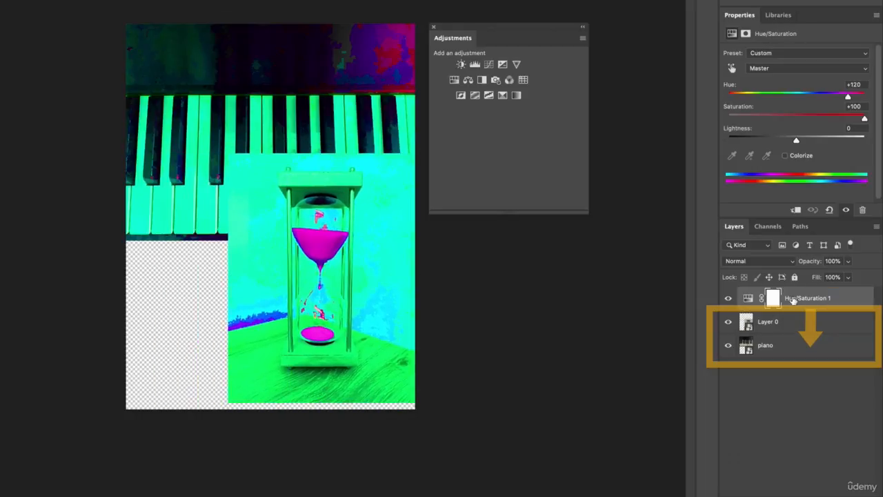
click(729, 299)
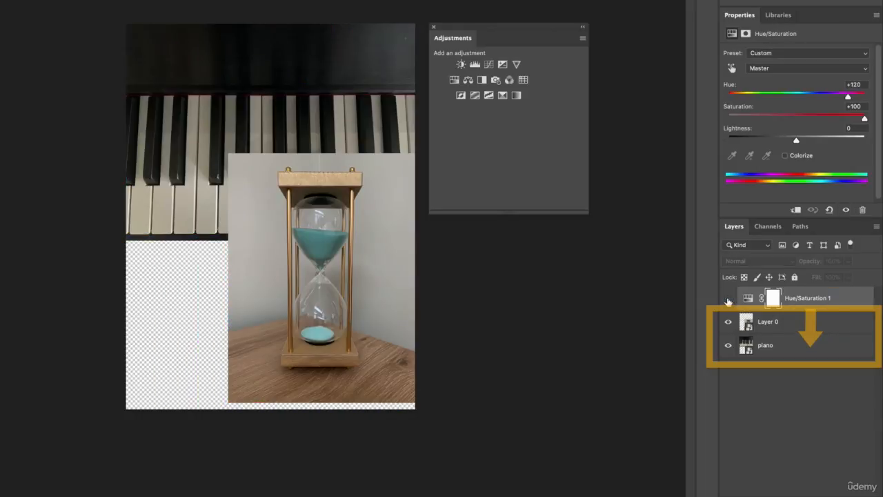
click(728, 299)
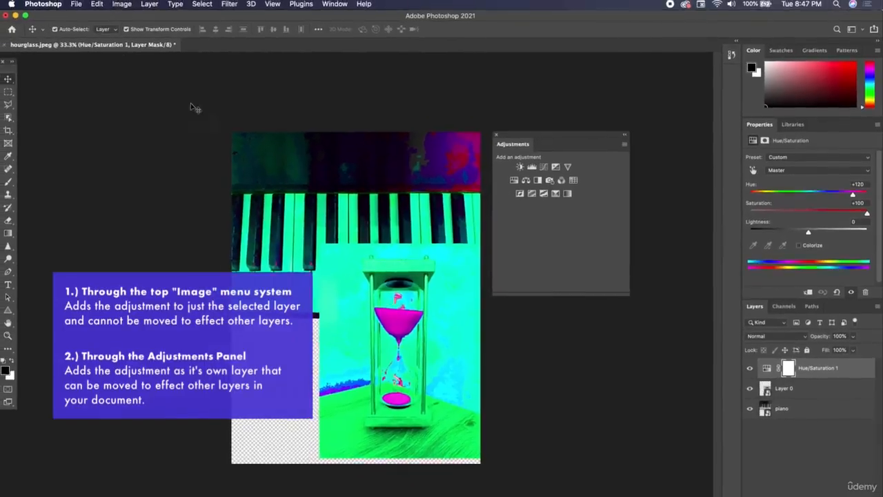
click(122, 3)
mouse_move(138, 31)
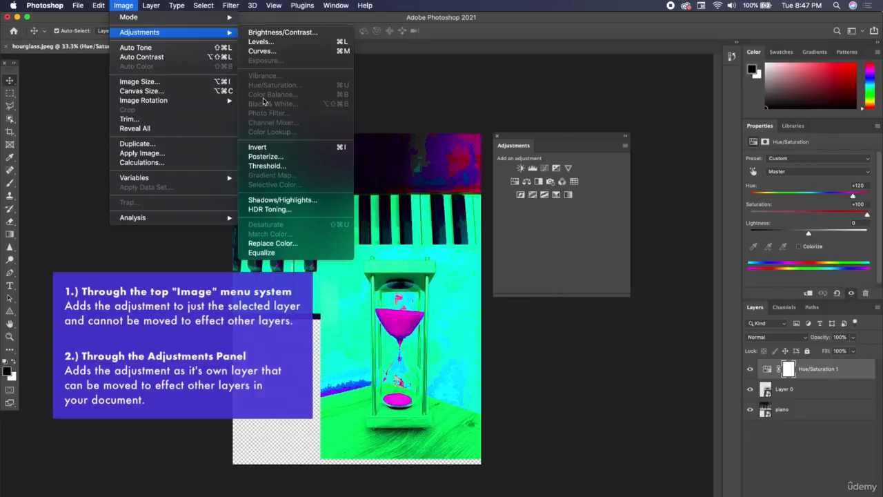
click(123, 5)
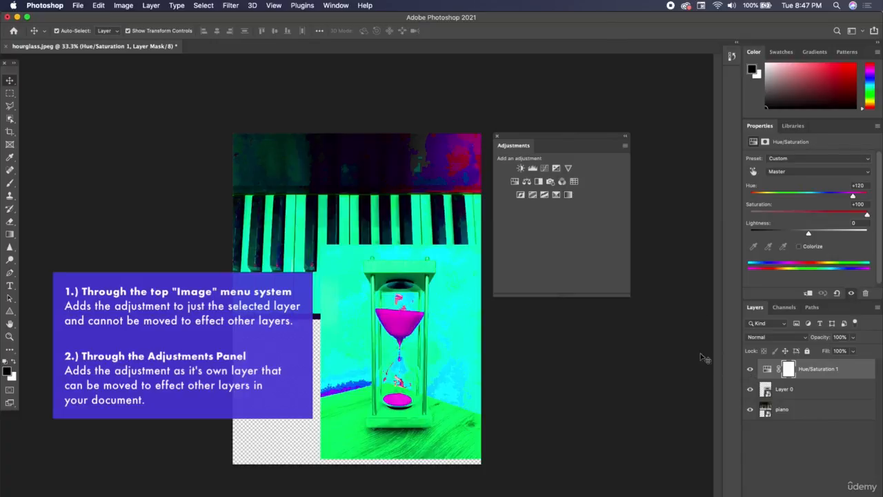
click(122, 6)
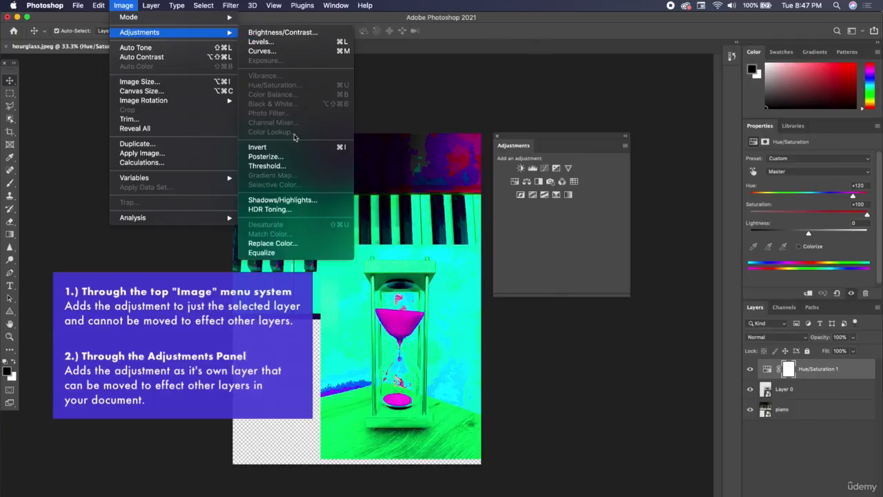
click(117, 4)
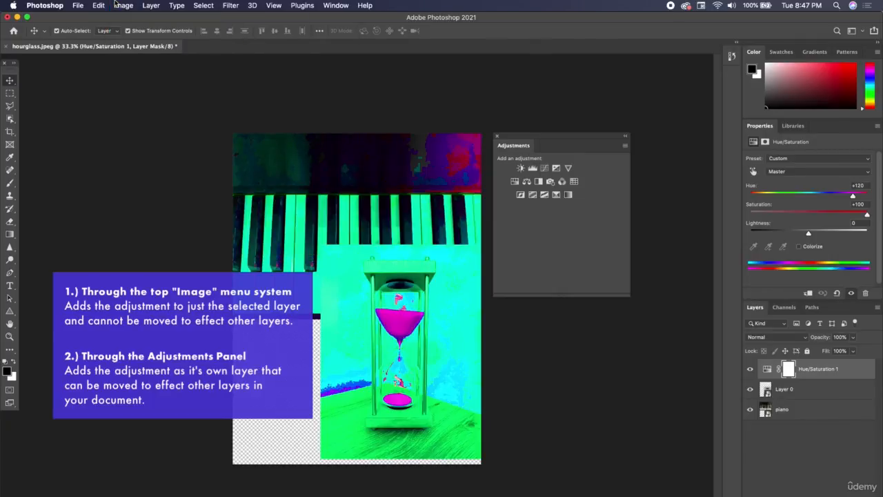